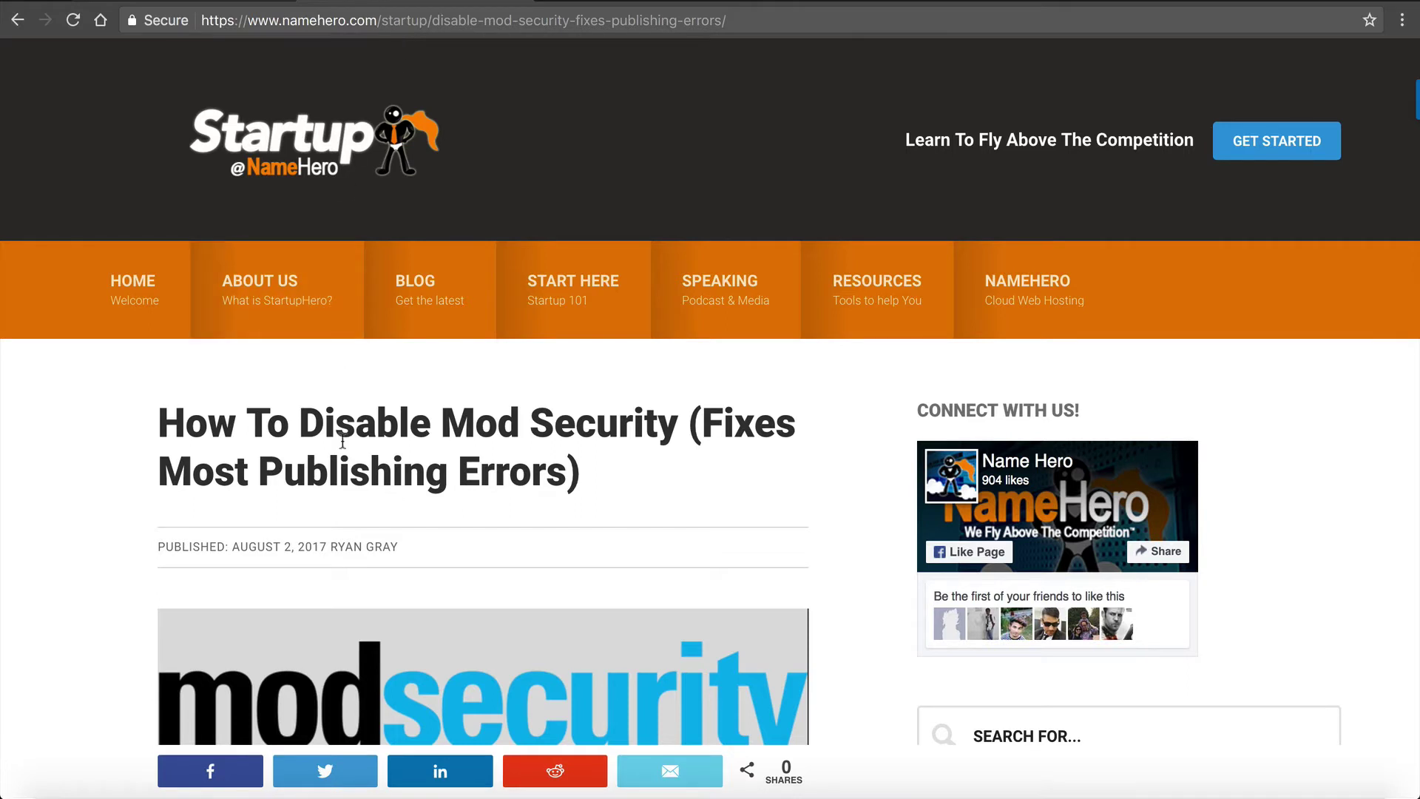
# Scroll the Mod Security article down to its introduction about the 500 internal server error
pyautogui.scroll(-3, 342, 442)
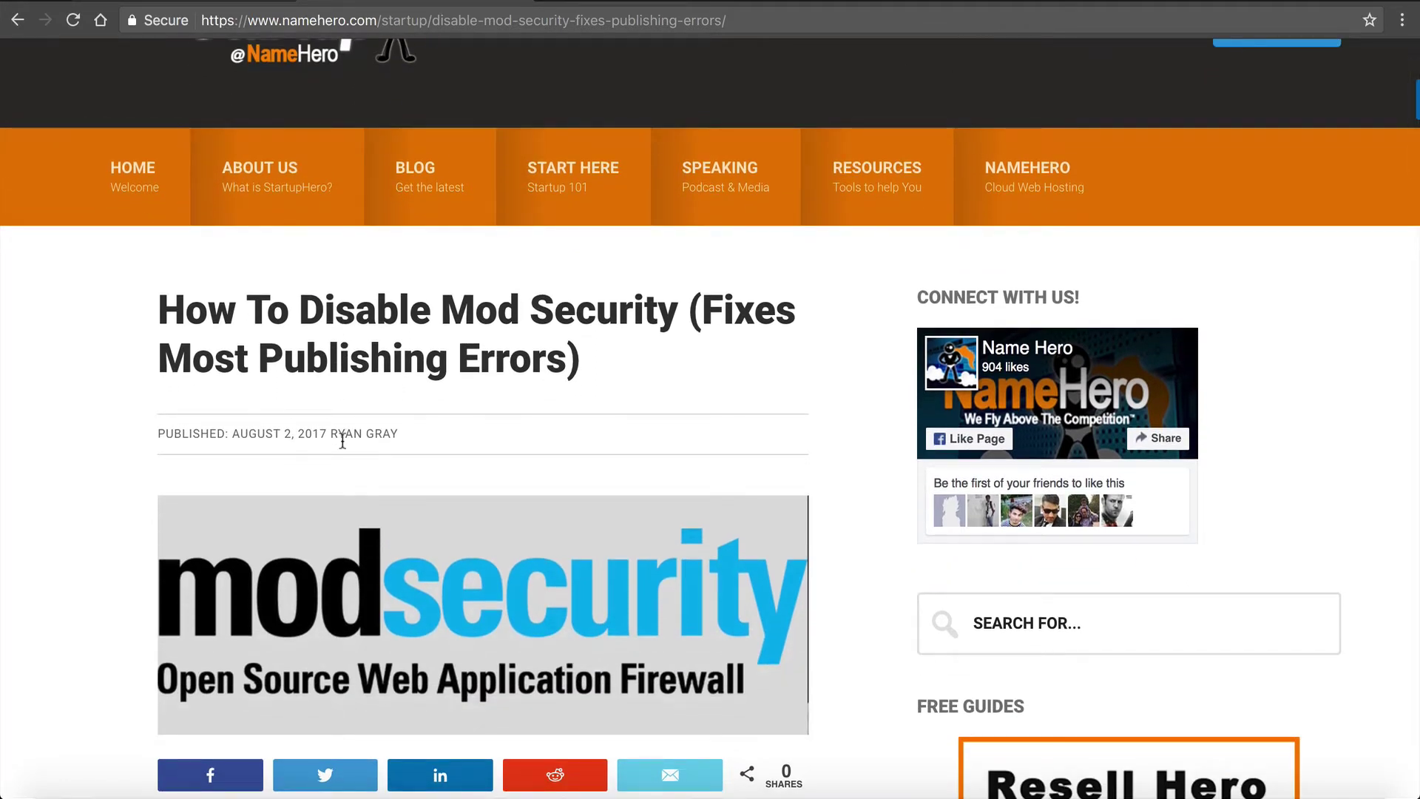
pyautogui.scroll(-5, 342, 442)
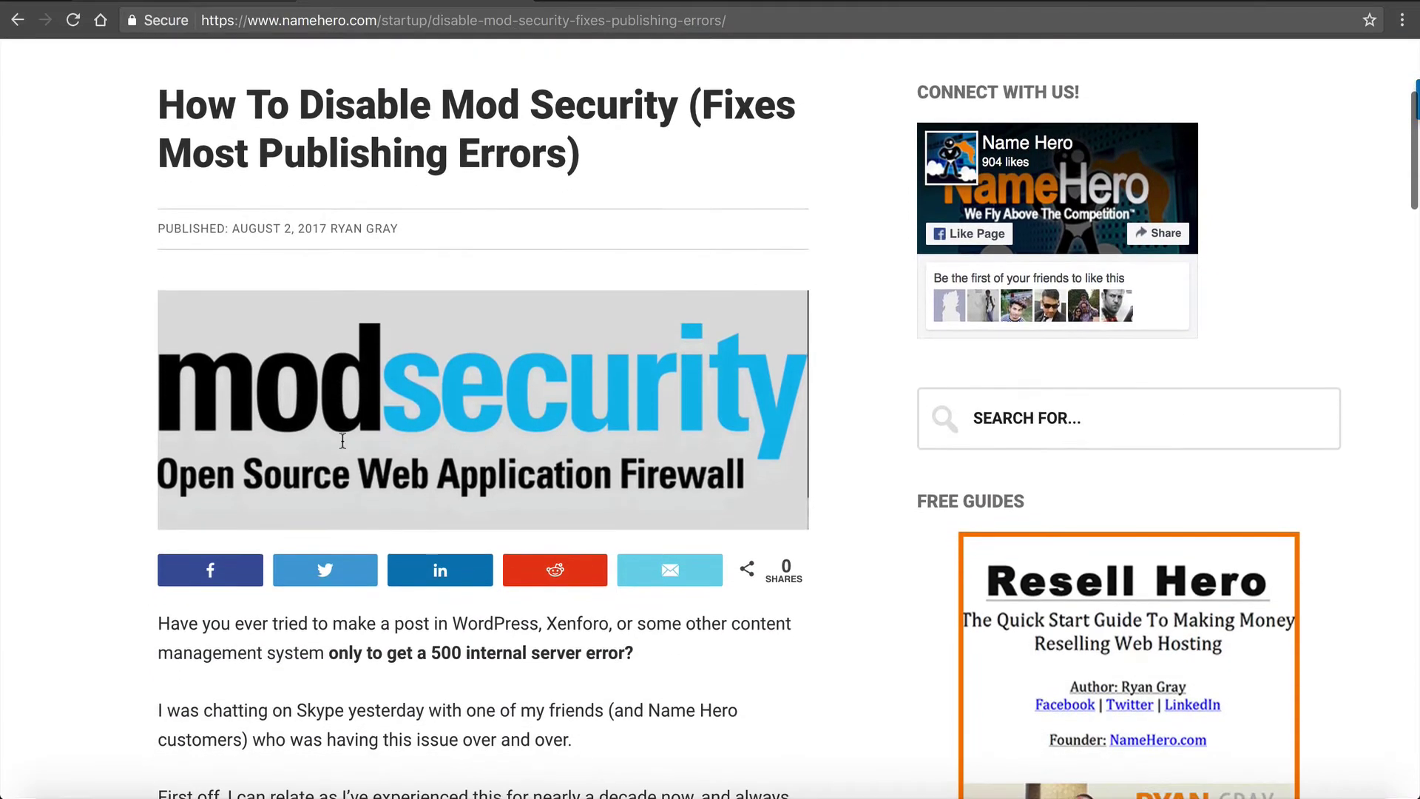
pyautogui.scroll(-5, 342, 442)
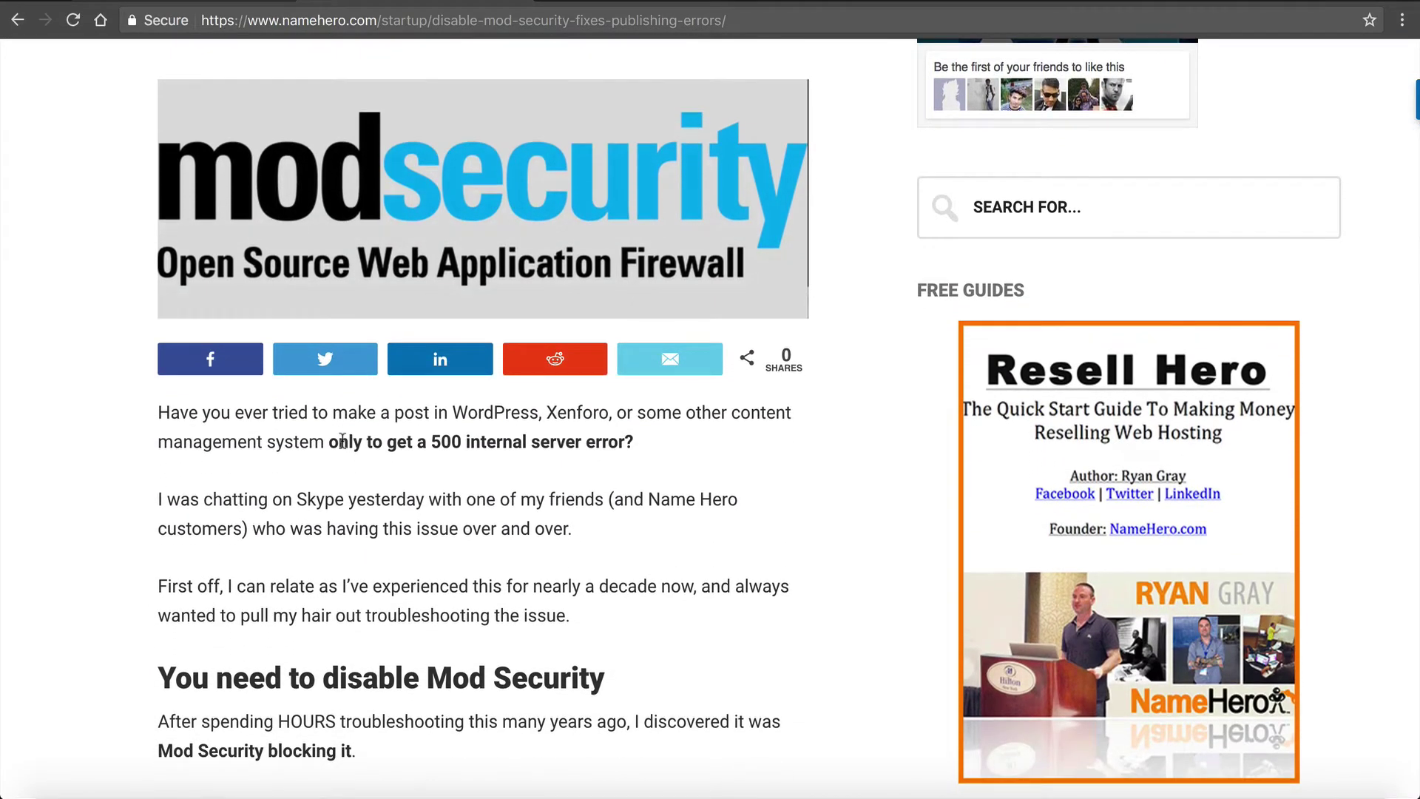
pyautogui.scroll(-2, 343, 442)
pyautogui.scroll(1, 342, 442)
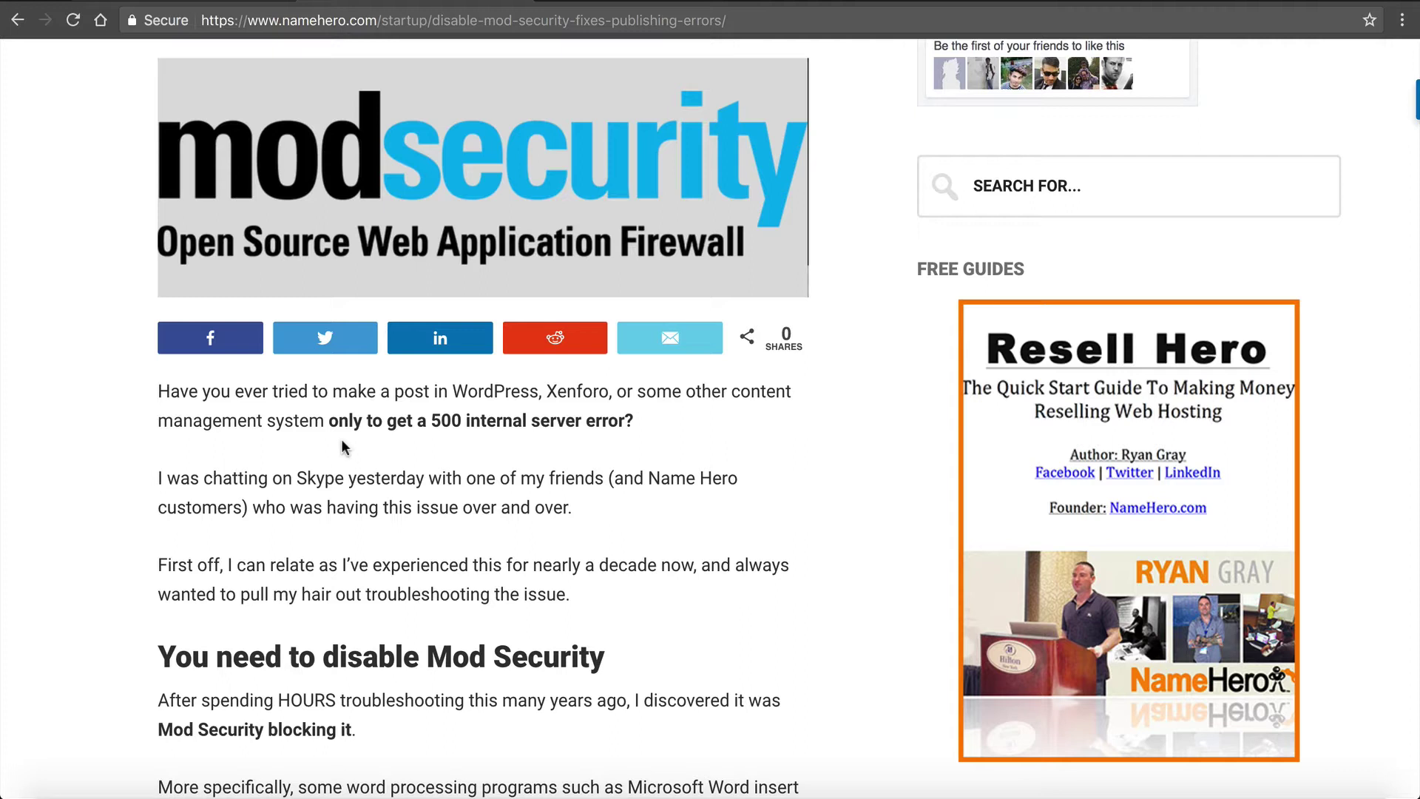
pyautogui.scroll(-3, 342, 442)
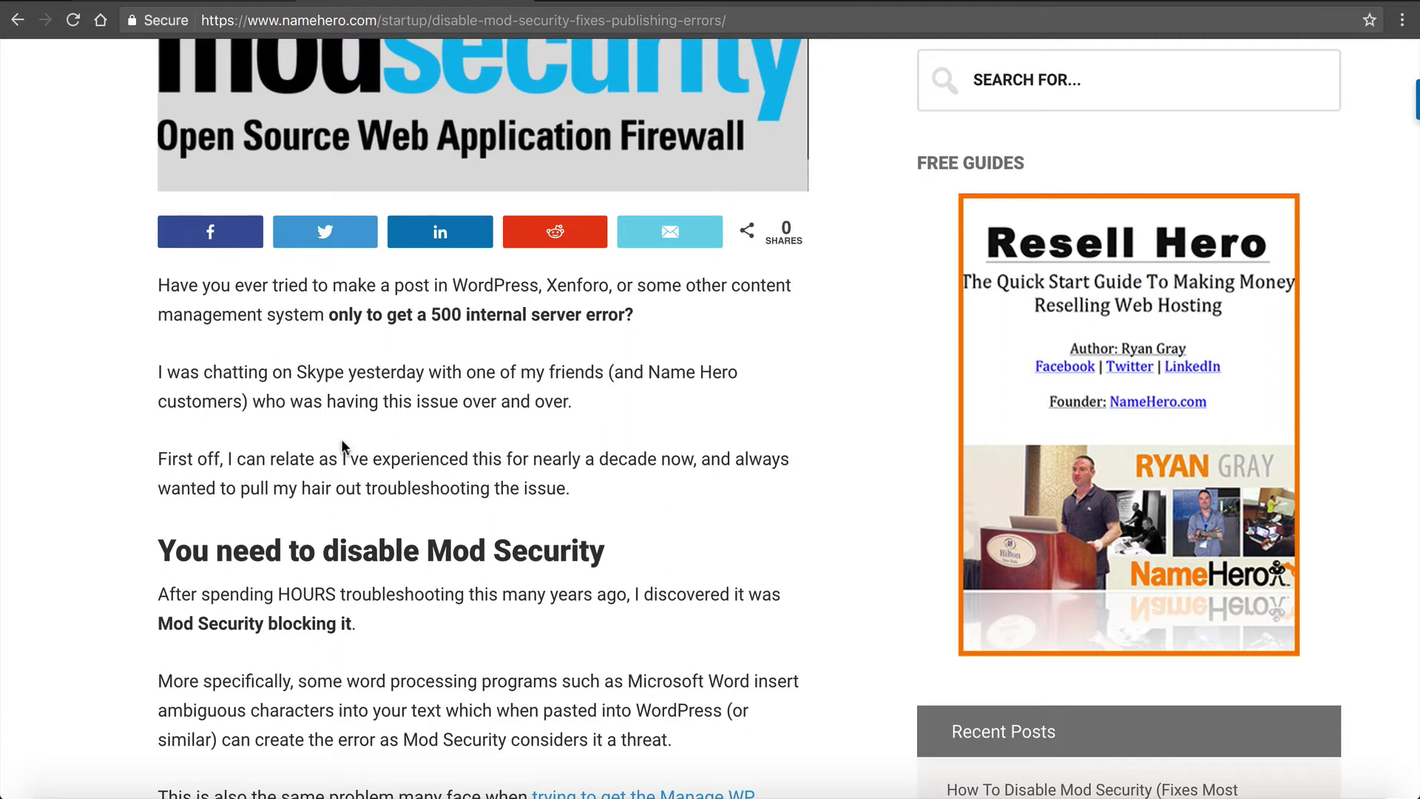
# Scroll to the 'How to disable Mod Security' heading and its cPanel screenshot
pyautogui.scroll(-5, 340, 438)
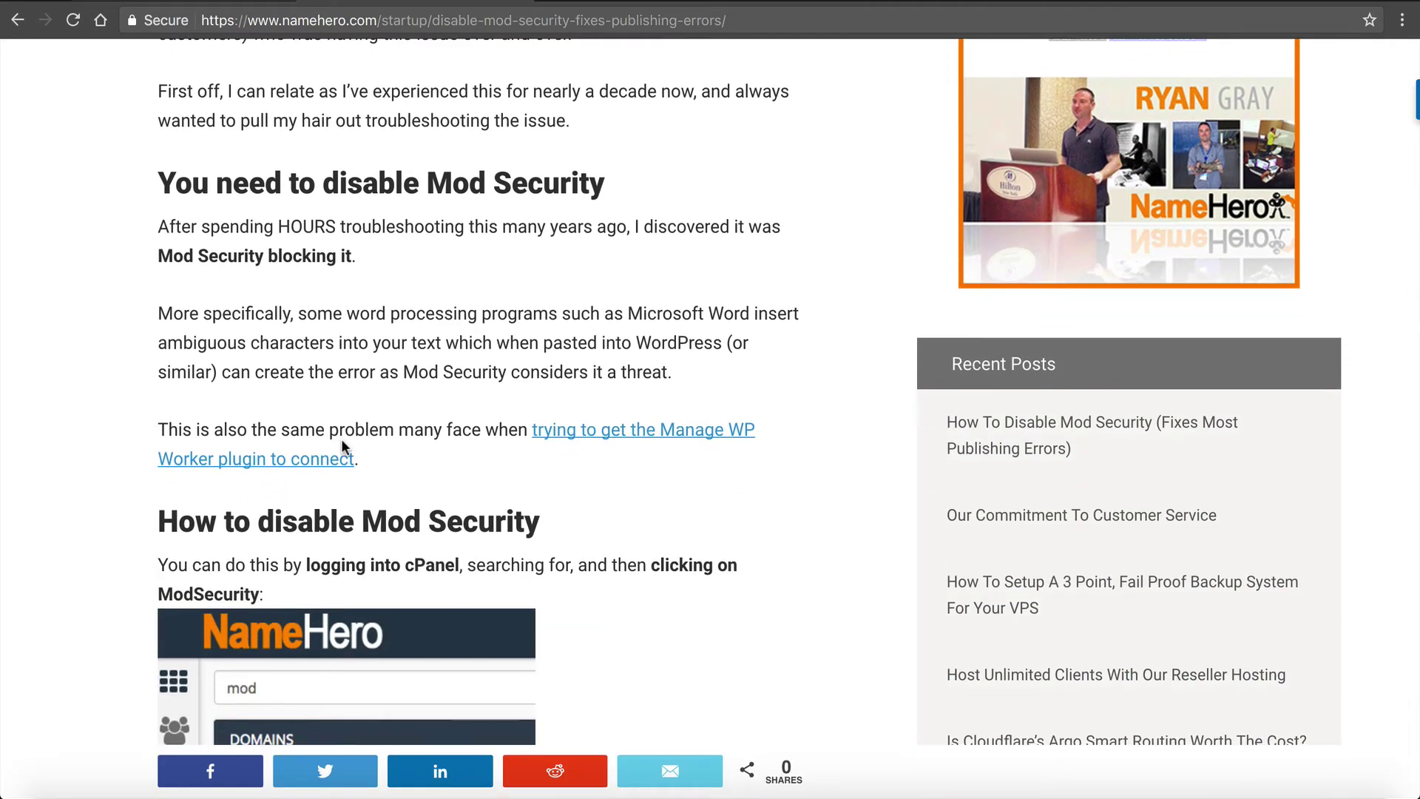
pyautogui.scroll(-2, 342, 441)
pyautogui.scroll(-2, 340, 438)
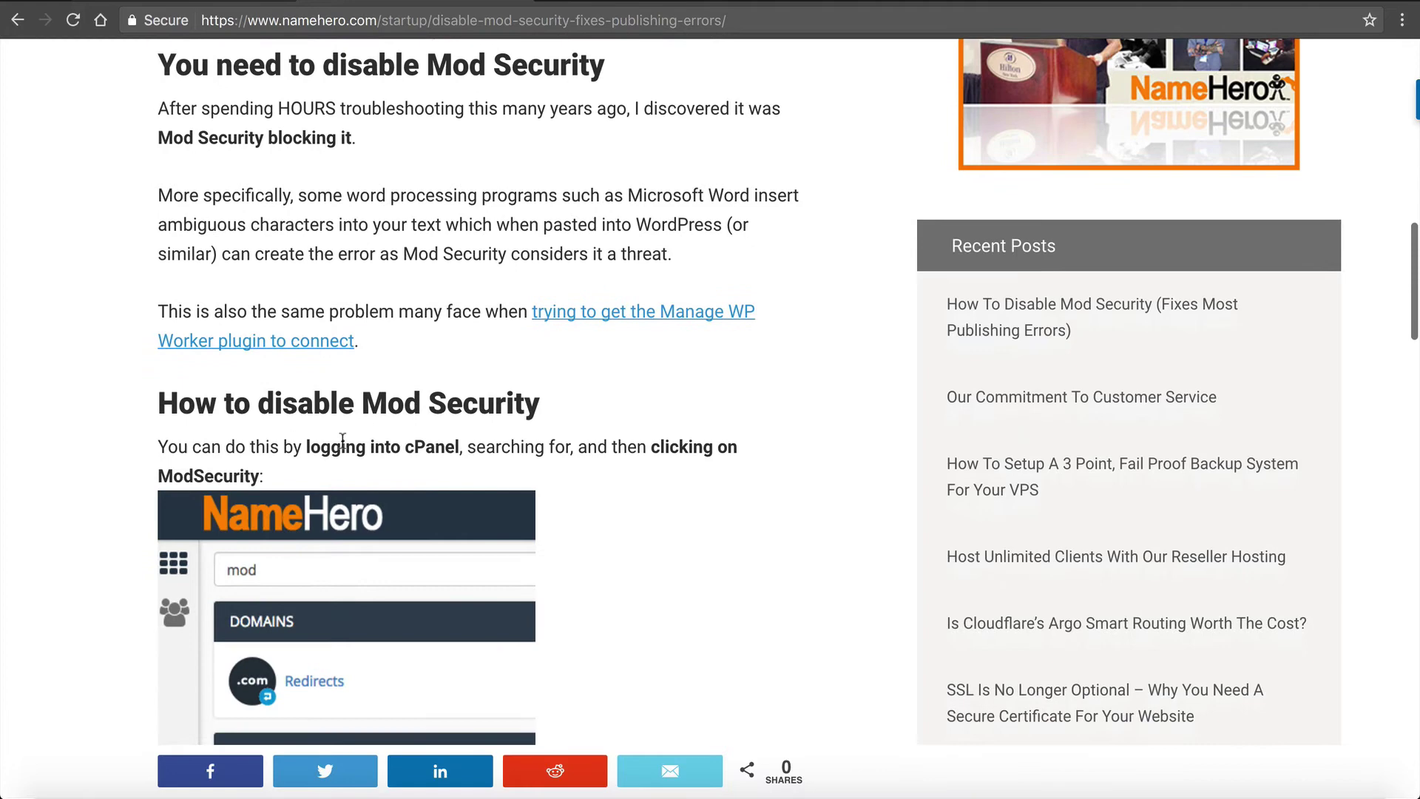
pyautogui.scroll(1, 342, 442)
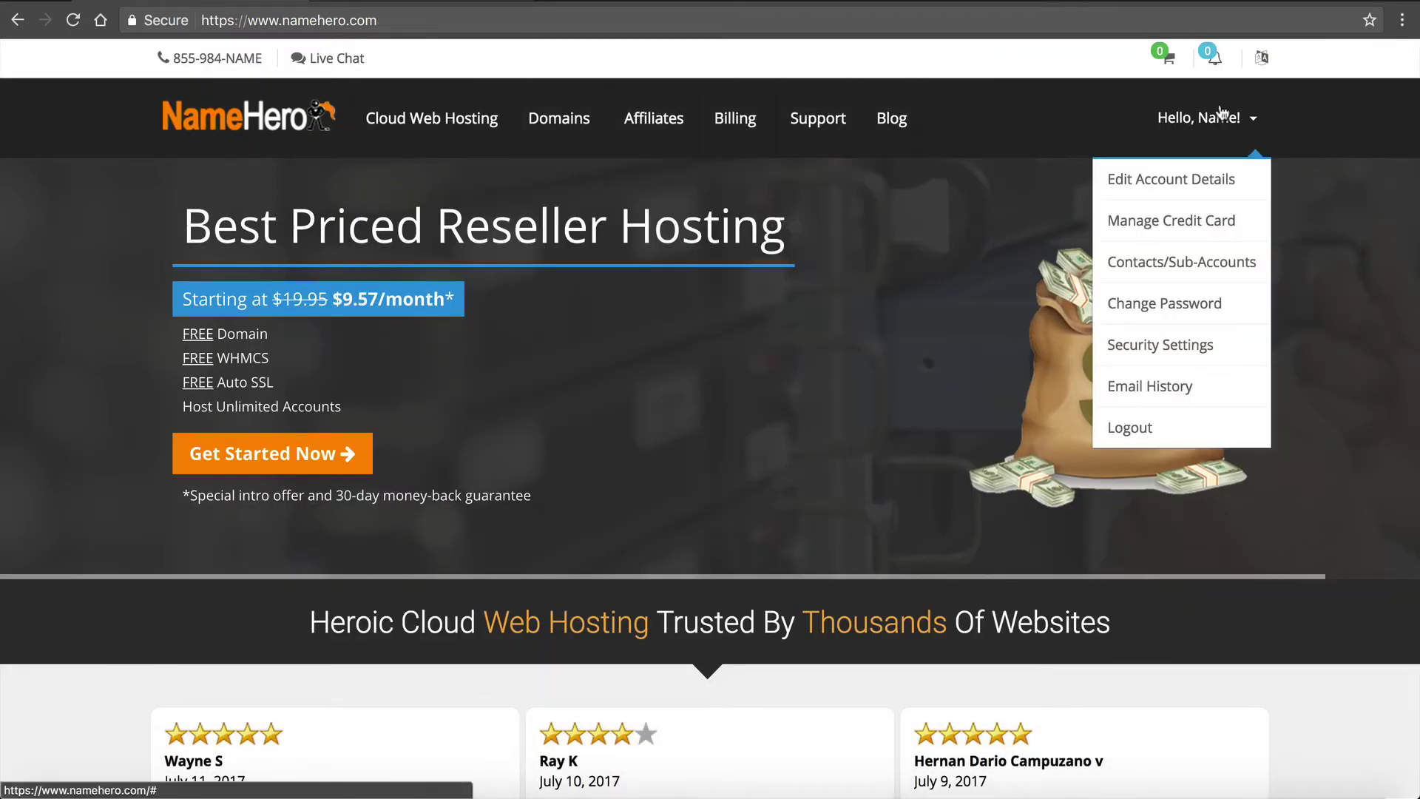
# Go from the NameHero account to the Basic Plus hosting for HalloweencostumeBlog.com and its cPanel
pyautogui.click(314, 129)
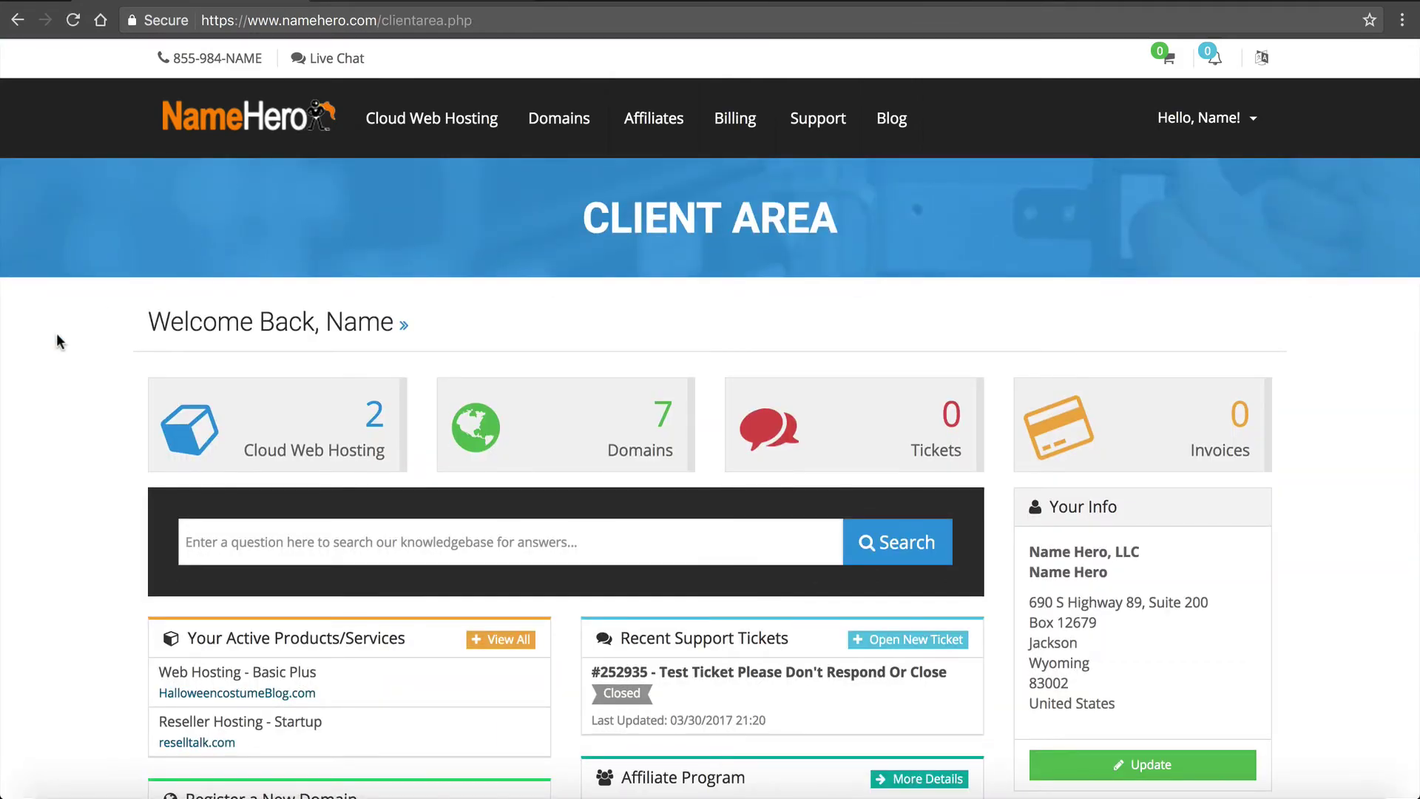
pyautogui.click(217, 424)
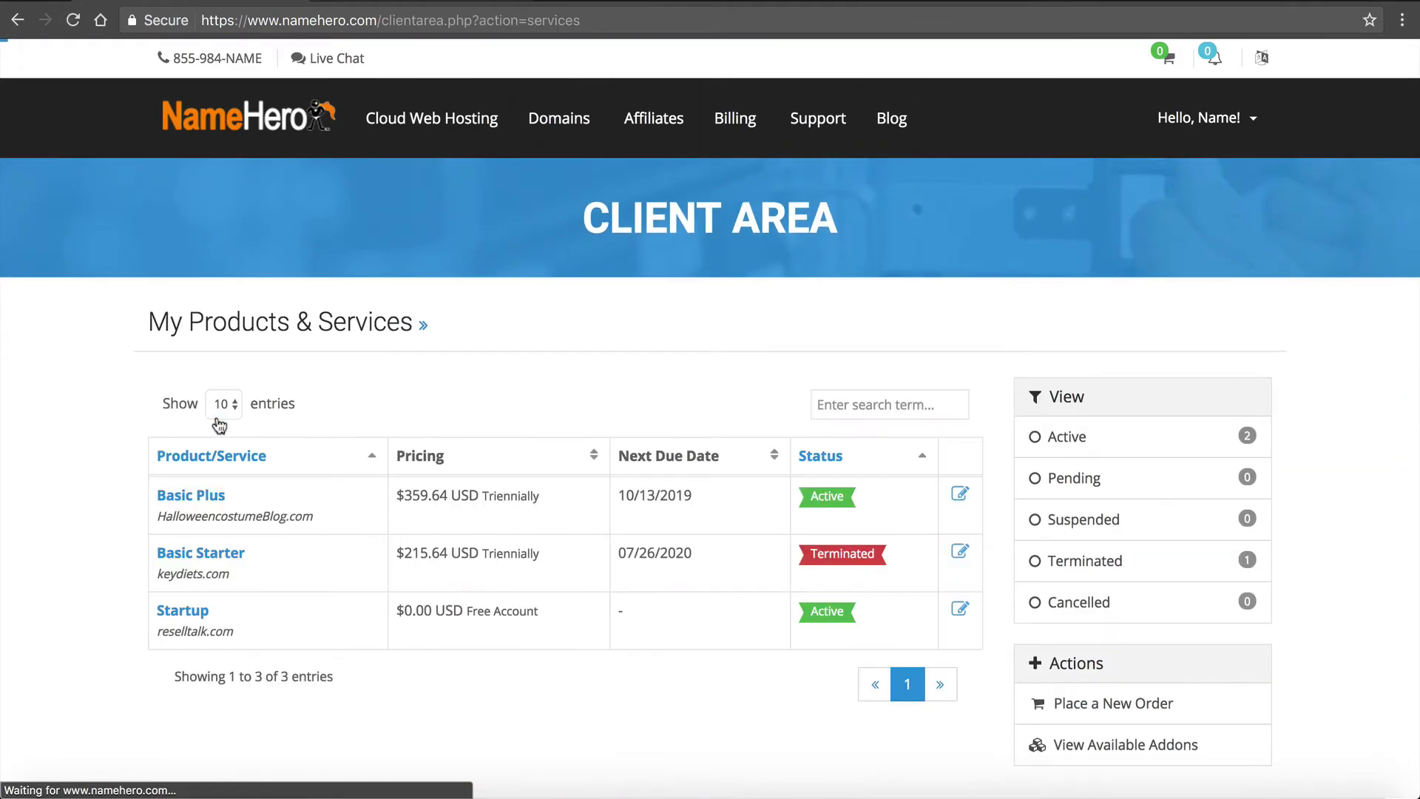
pyautogui.click(205, 505)
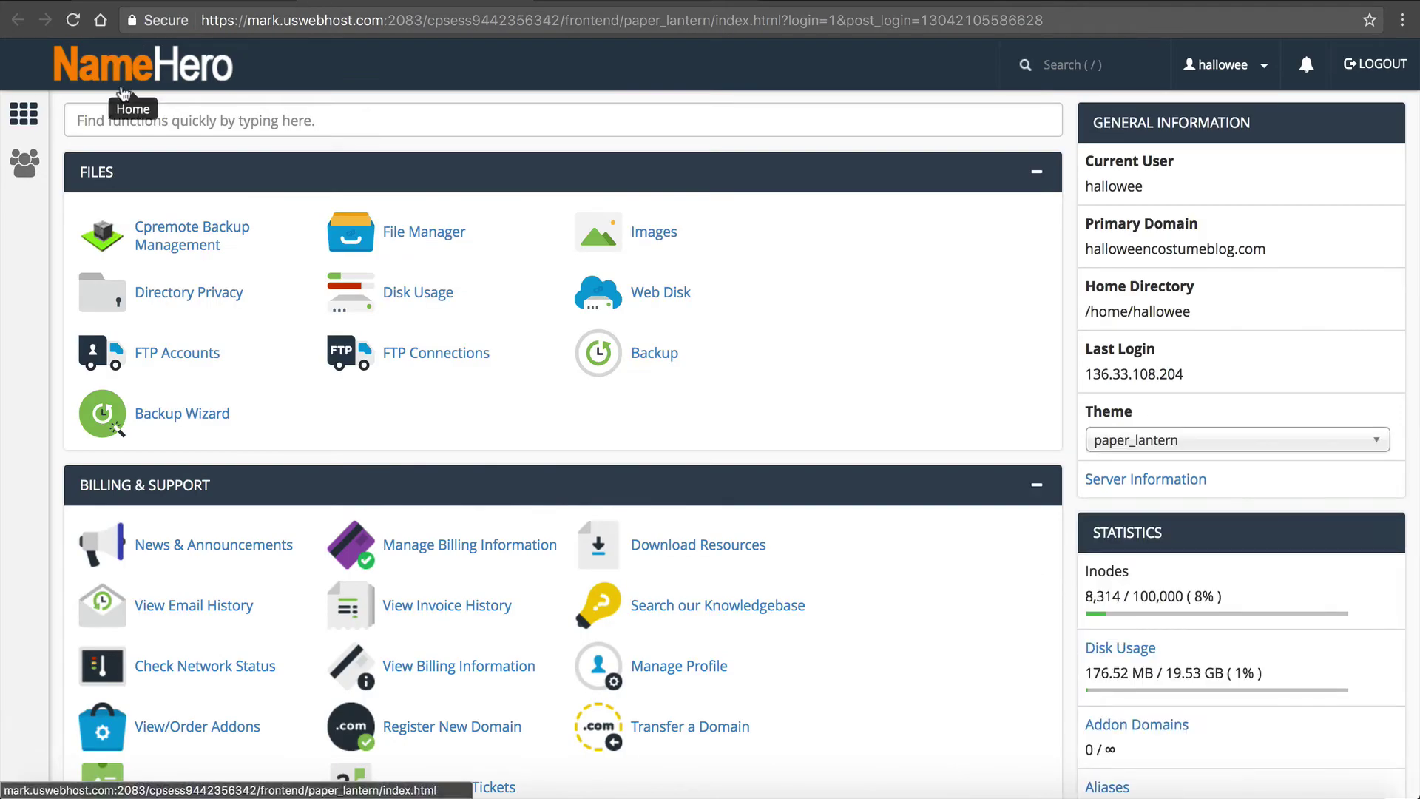
# Search cPanel functions for 'mod' and open the ModSecurity page
pyautogui.click(124, 120)
pyautogui.write('mod')
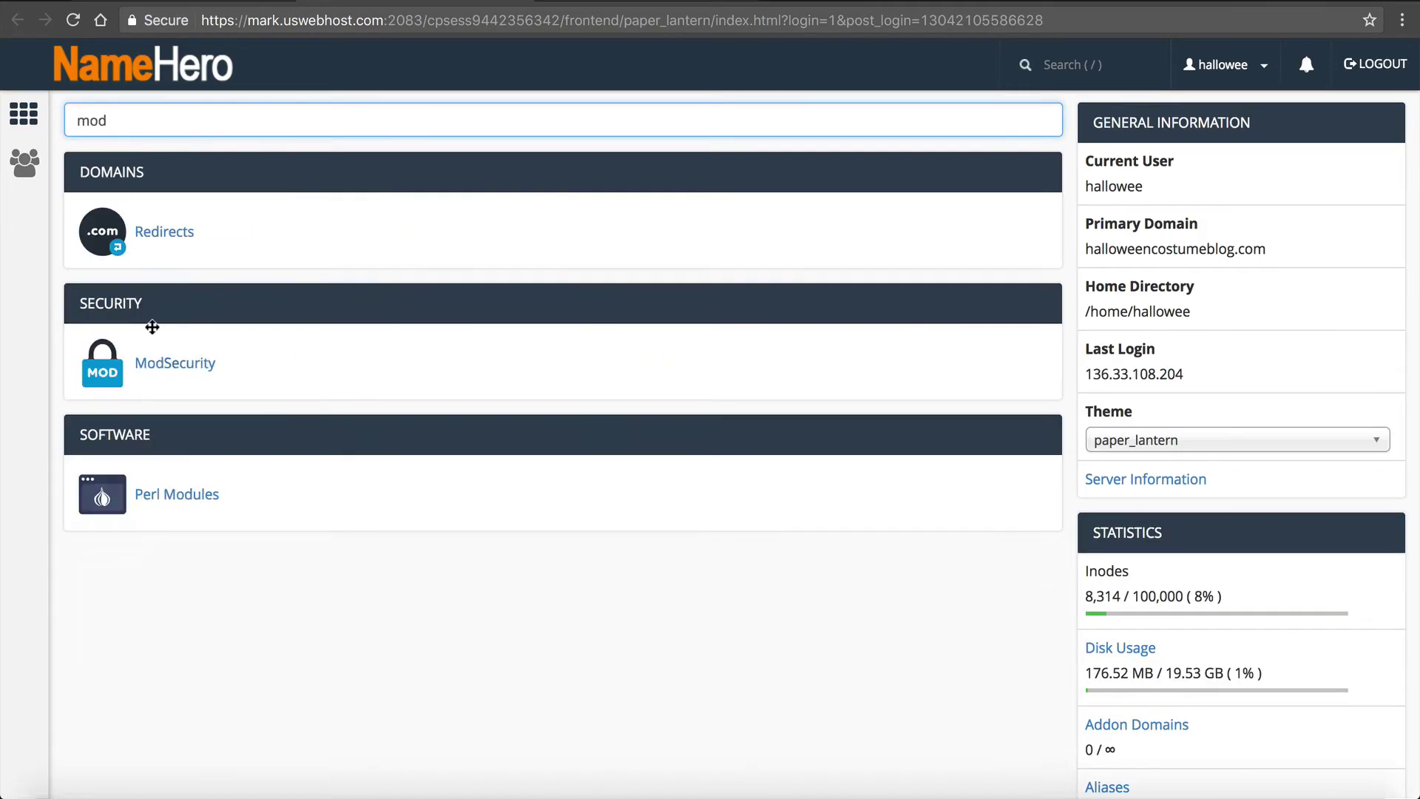
pyautogui.click(175, 381)
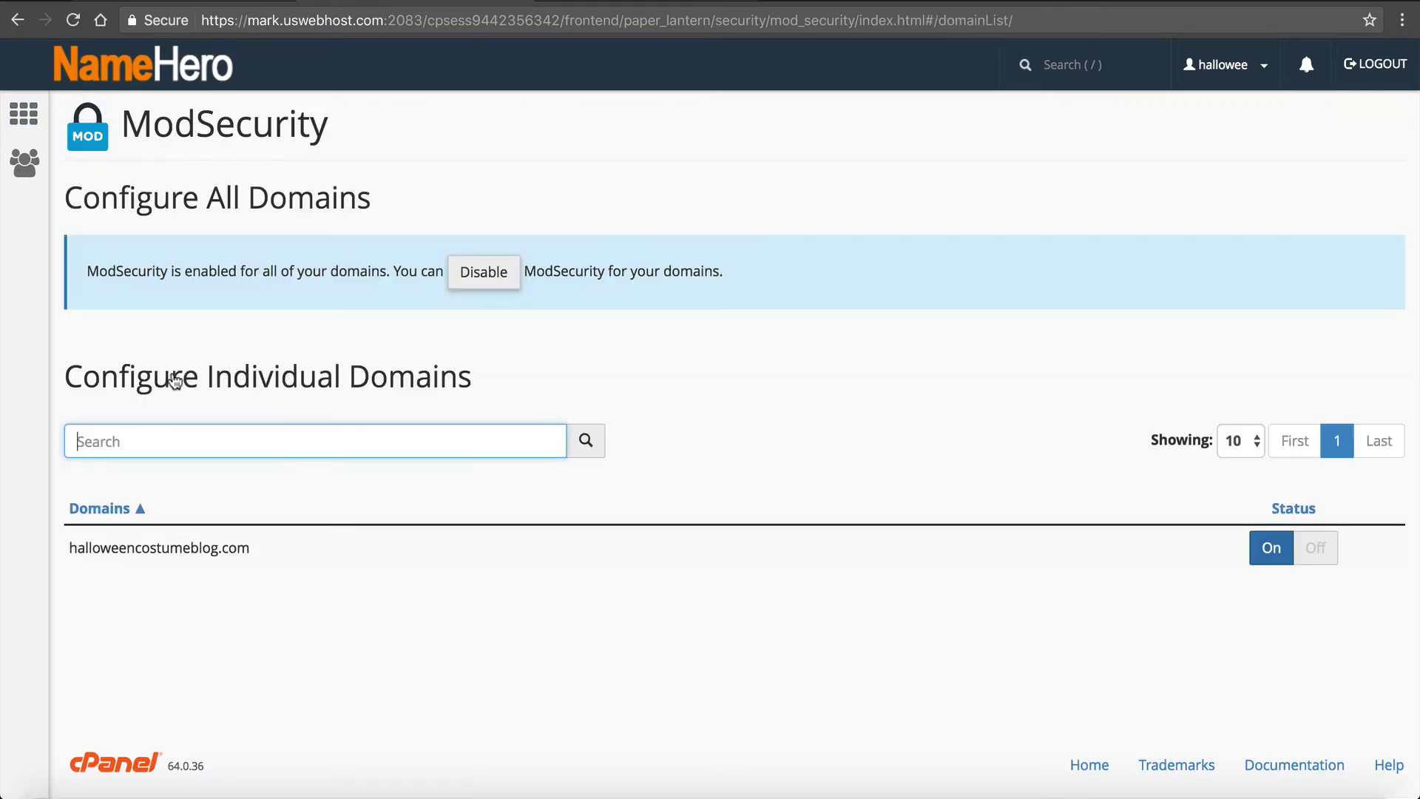
# Disable ModSecurity for all domains so halloweencostumeblog.com shows Off
pyautogui.moveTo(81, 272); pyautogui.dragTo(332, 286)
pyautogui.click(332, 286)
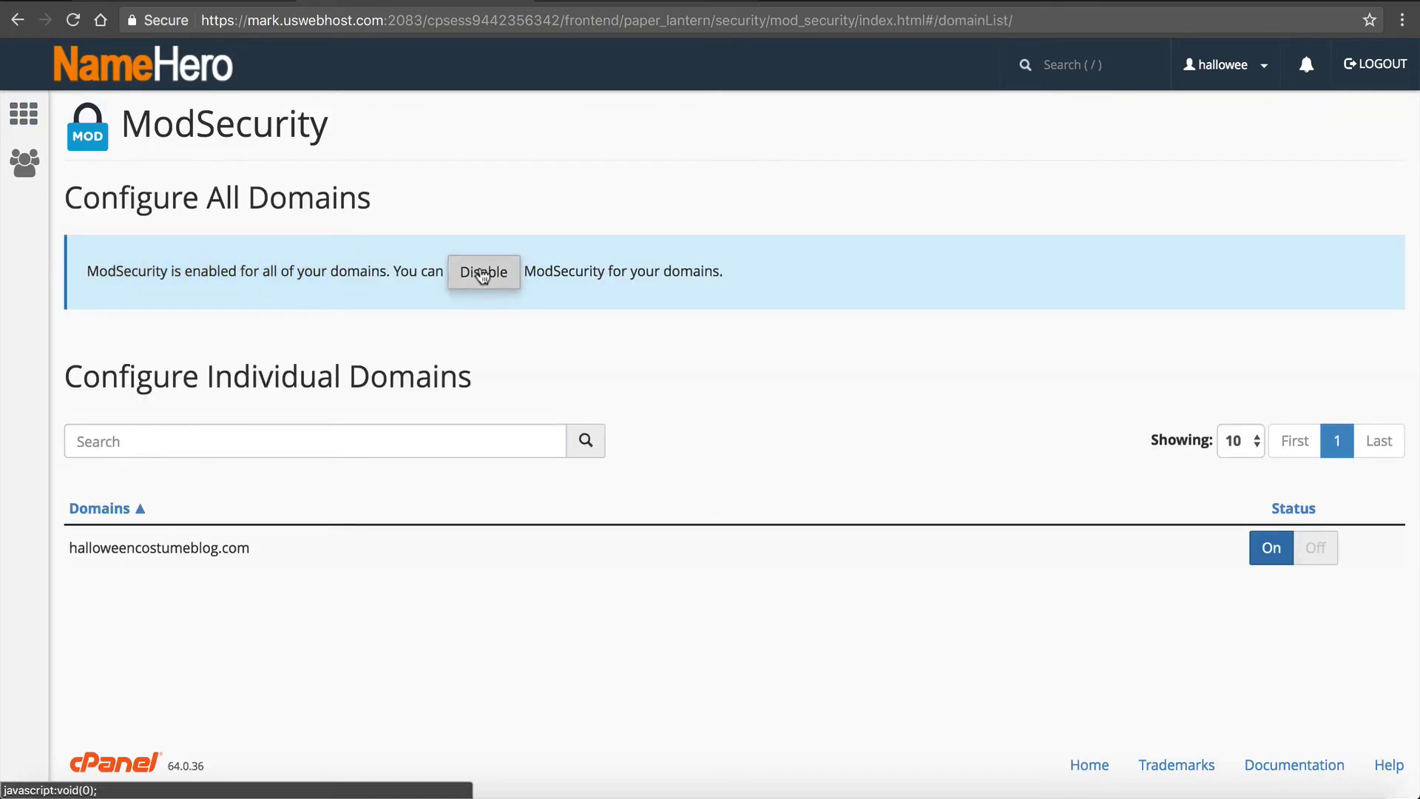
pyautogui.click(482, 272)
pyautogui.click(140, 326)
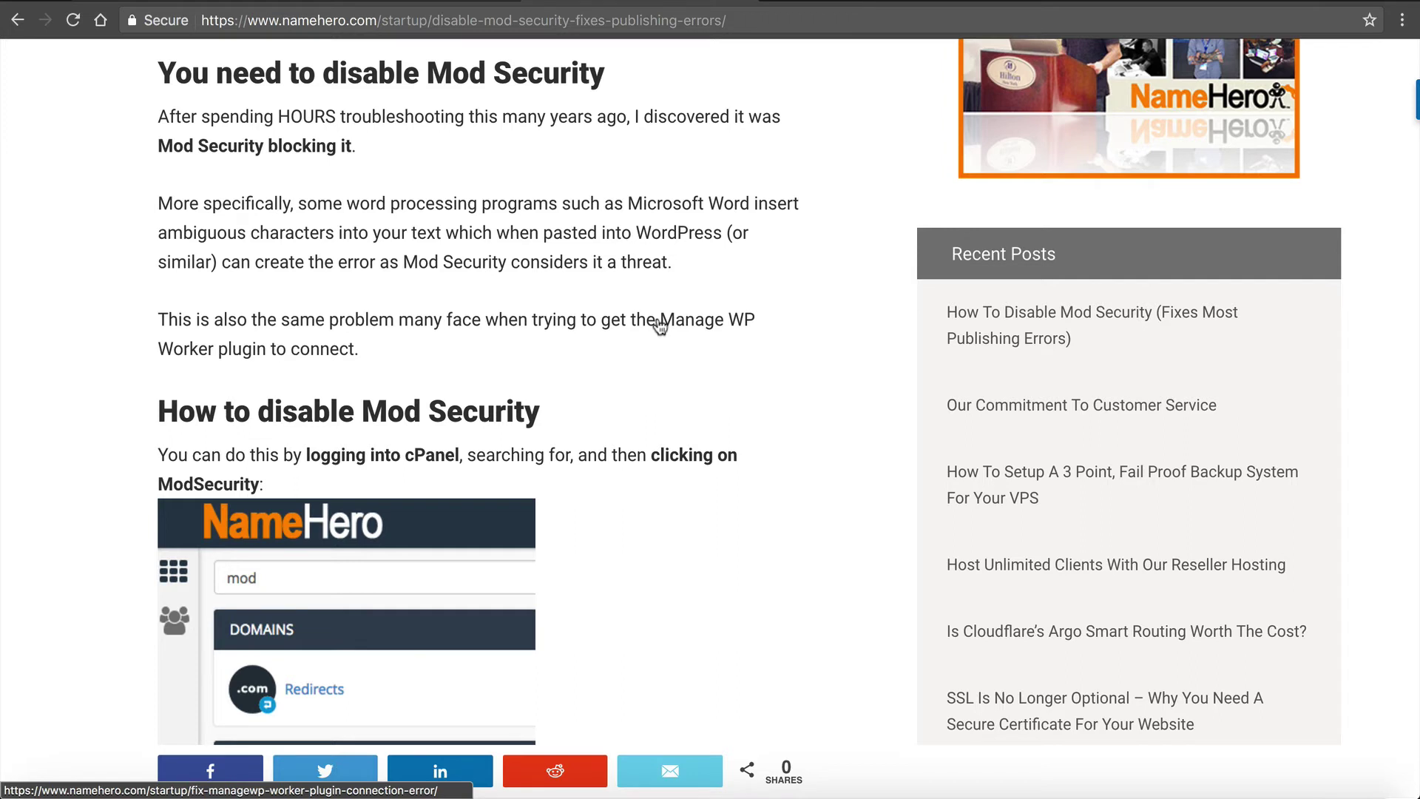
# Scroll past the disabled-ModSecurity screenshot and read the Web Host Manager server-admin paragraph
pyautogui.scroll(-5, 659, 325)
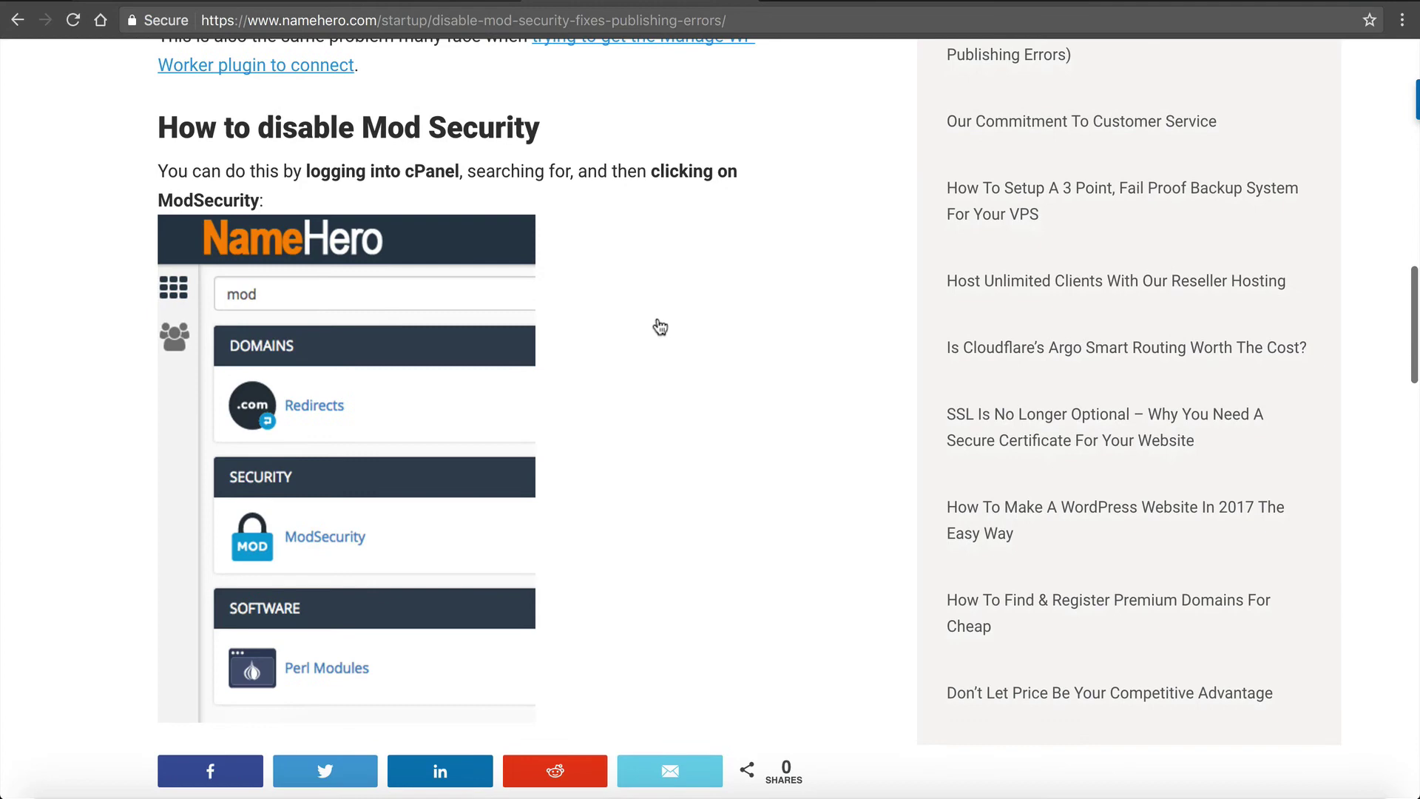
pyautogui.scroll(-5, 458, 222)
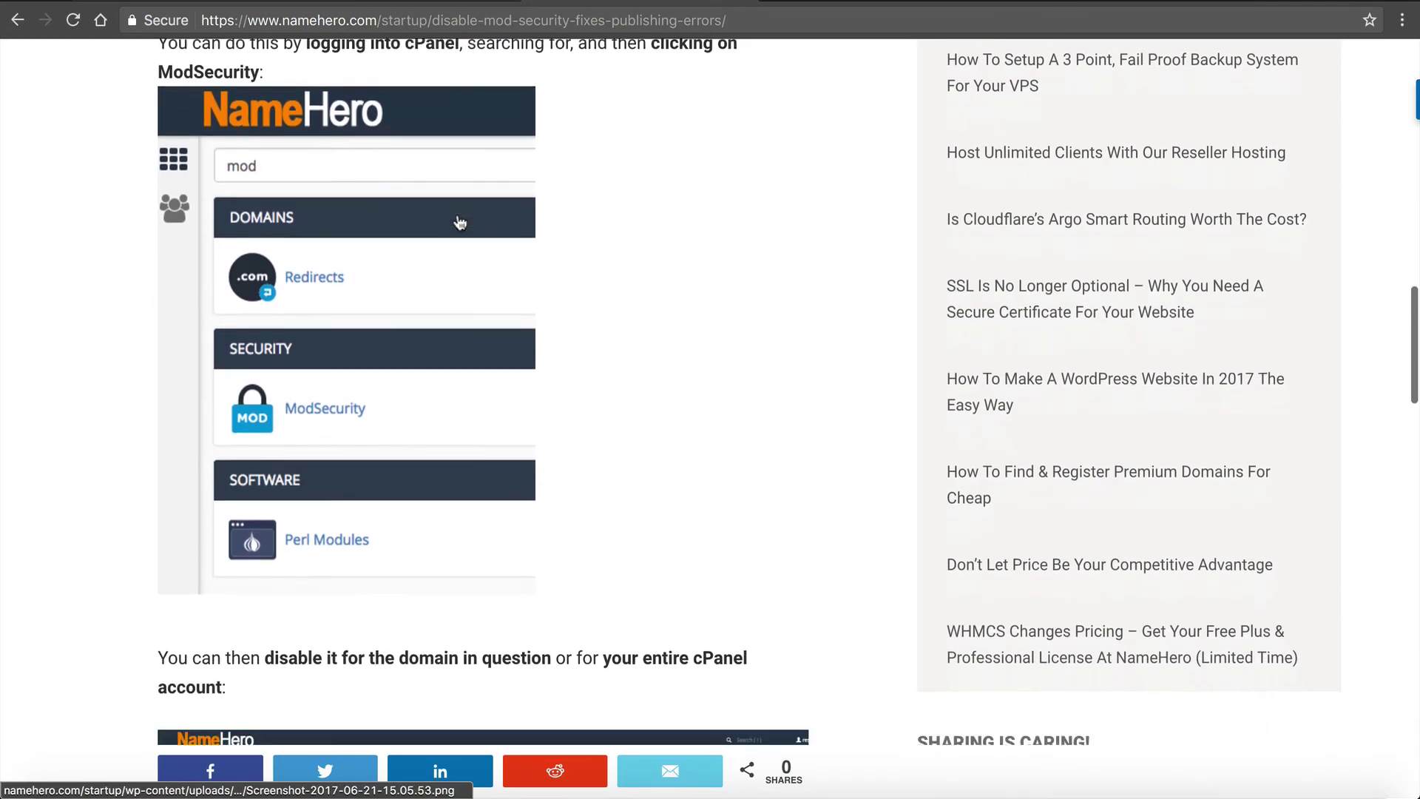
pyautogui.scroll(-7, 460, 222)
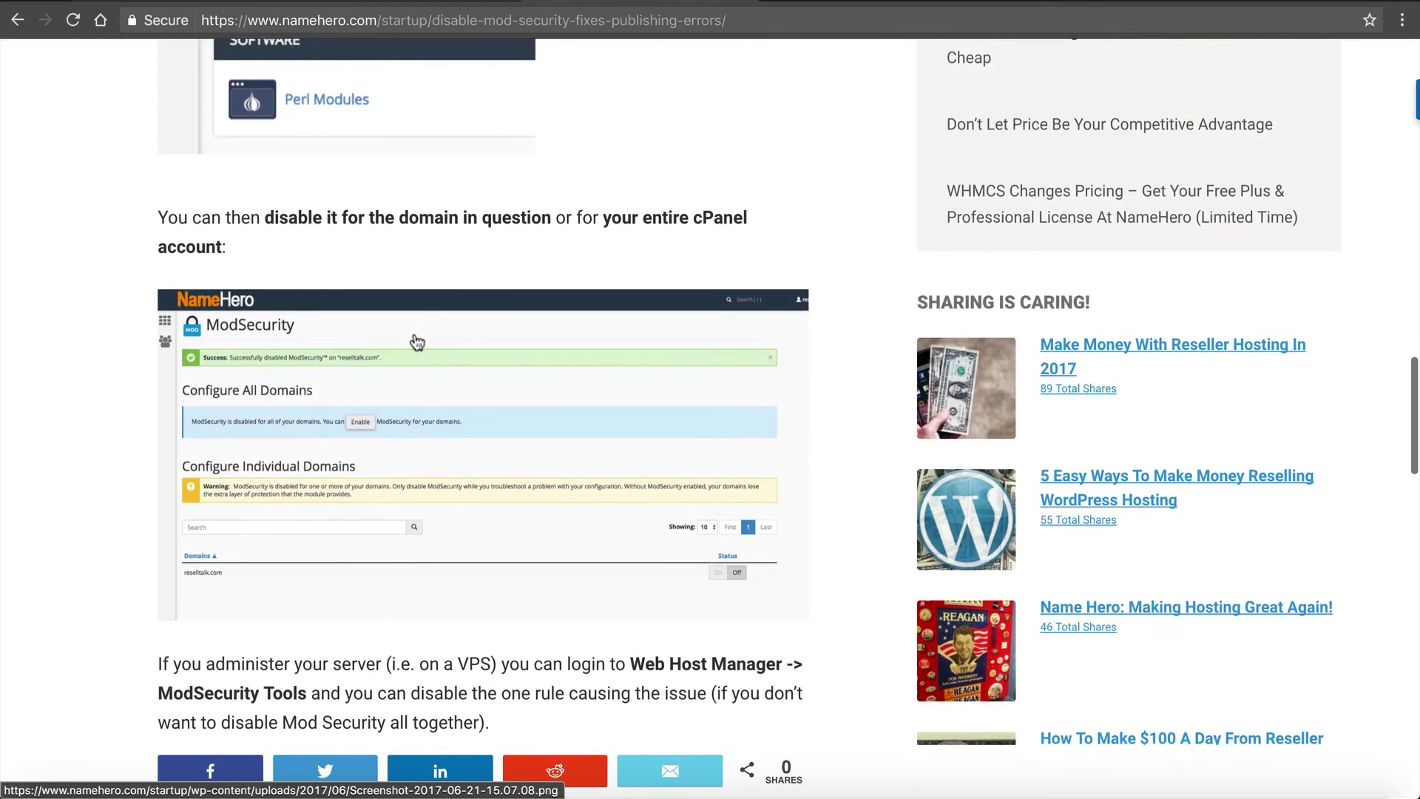
pyautogui.scroll(-3, 414, 340)
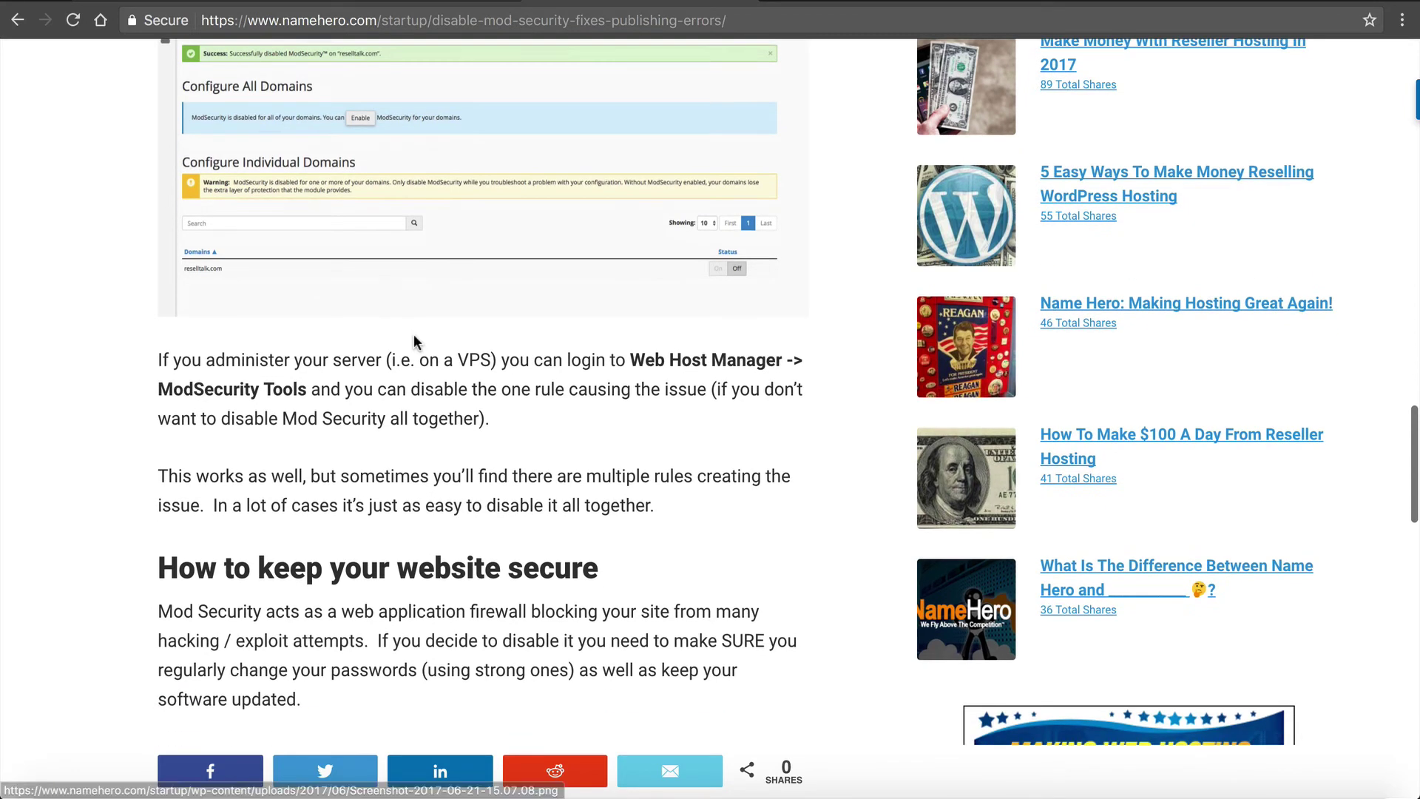
pyautogui.moveTo(149, 362); pyautogui.dragTo(251, 367)
pyautogui.click(251, 367)
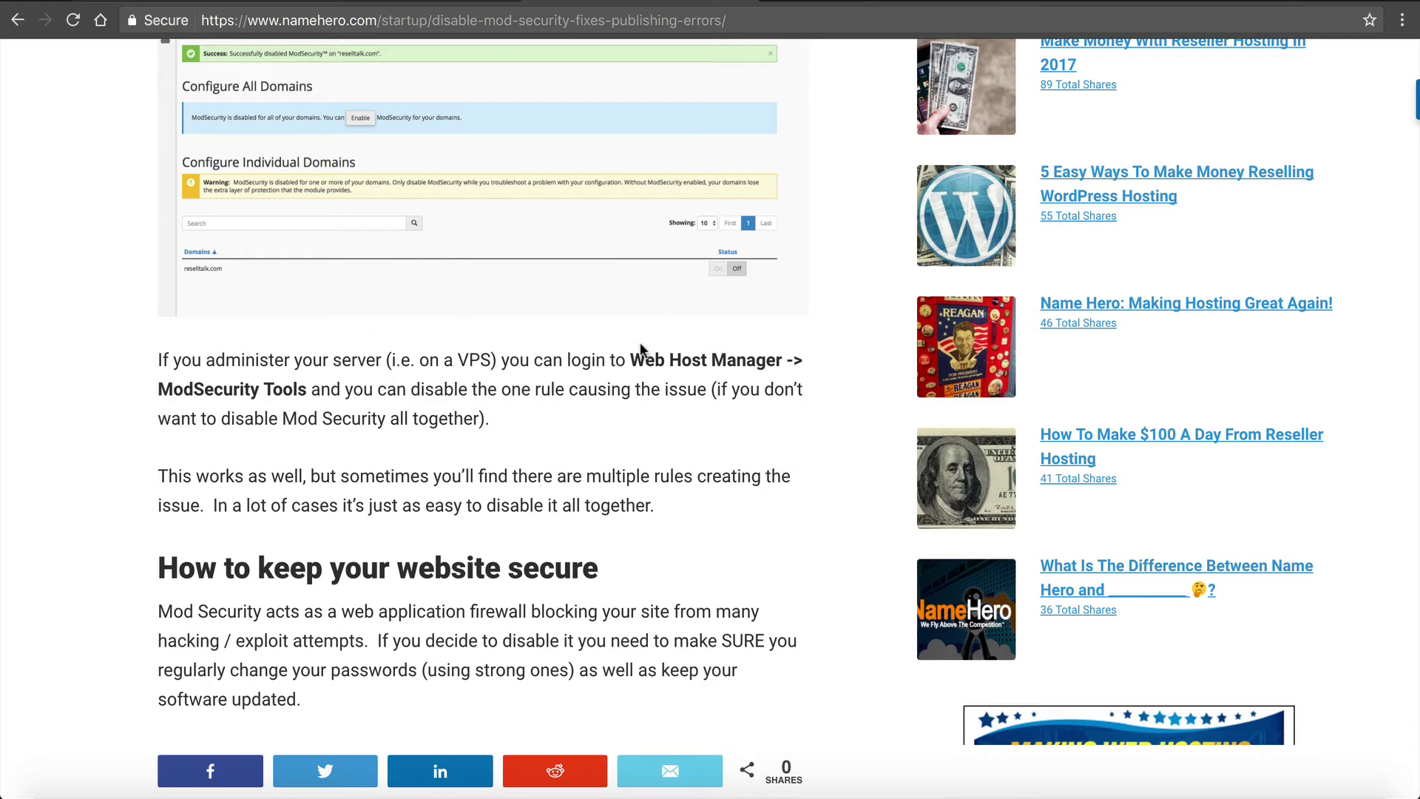
pyautogui.moveTo(645, 360); pyautogui.dragTo(679, 357)
pyautogui.click(255, 390)
# Scroll to the closing 'How to keep your website secure' section of the article
pyautogui.scroll(-5, 413, 389)
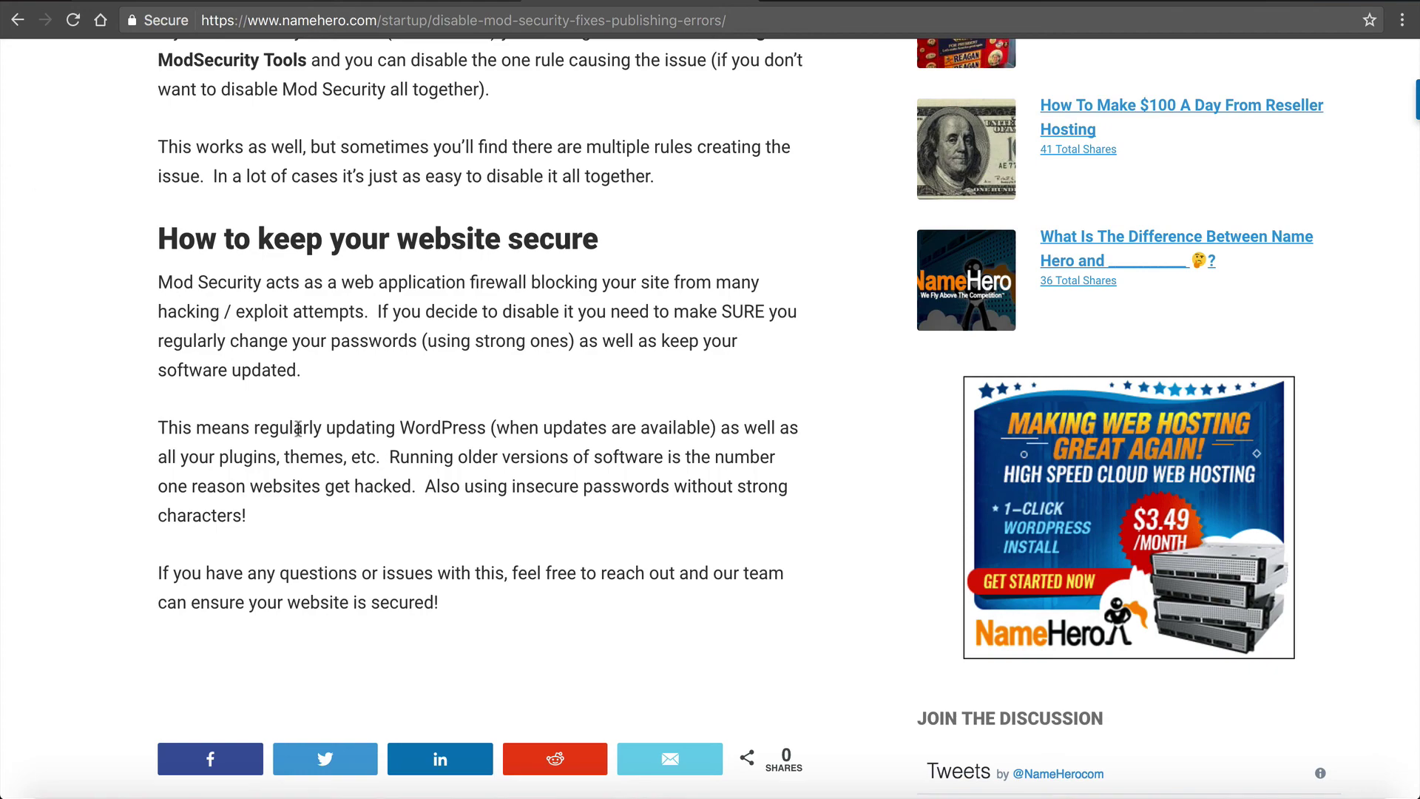
# Scroll back up to the 'How To Disable Mod Security' title at the top
pyautogui.scroll(4, 298, 427)
pyautogui.scroll(18, 298, 428)
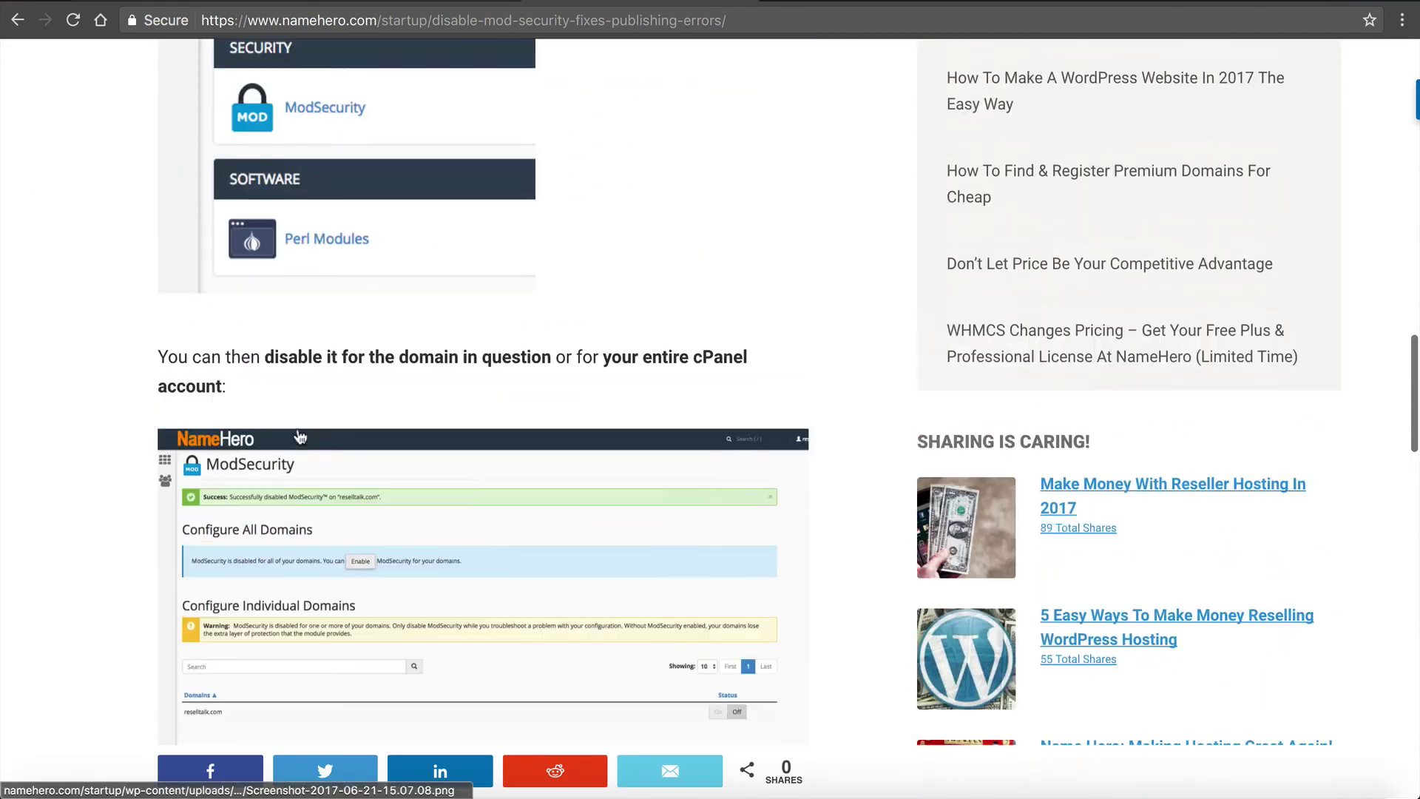
pyautogui.scroll(11, 300, 436)
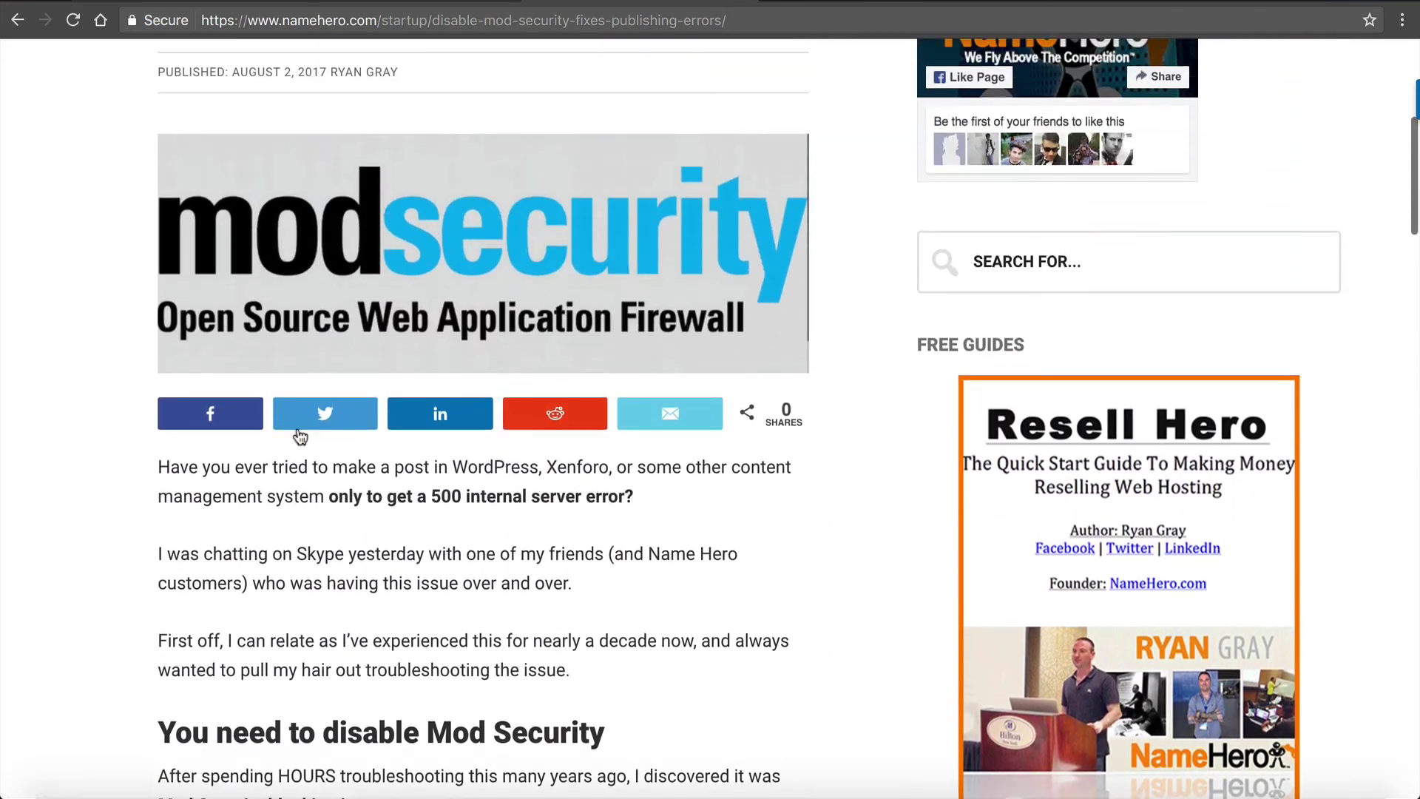
pyautogui.scroll(2, 296, 428)
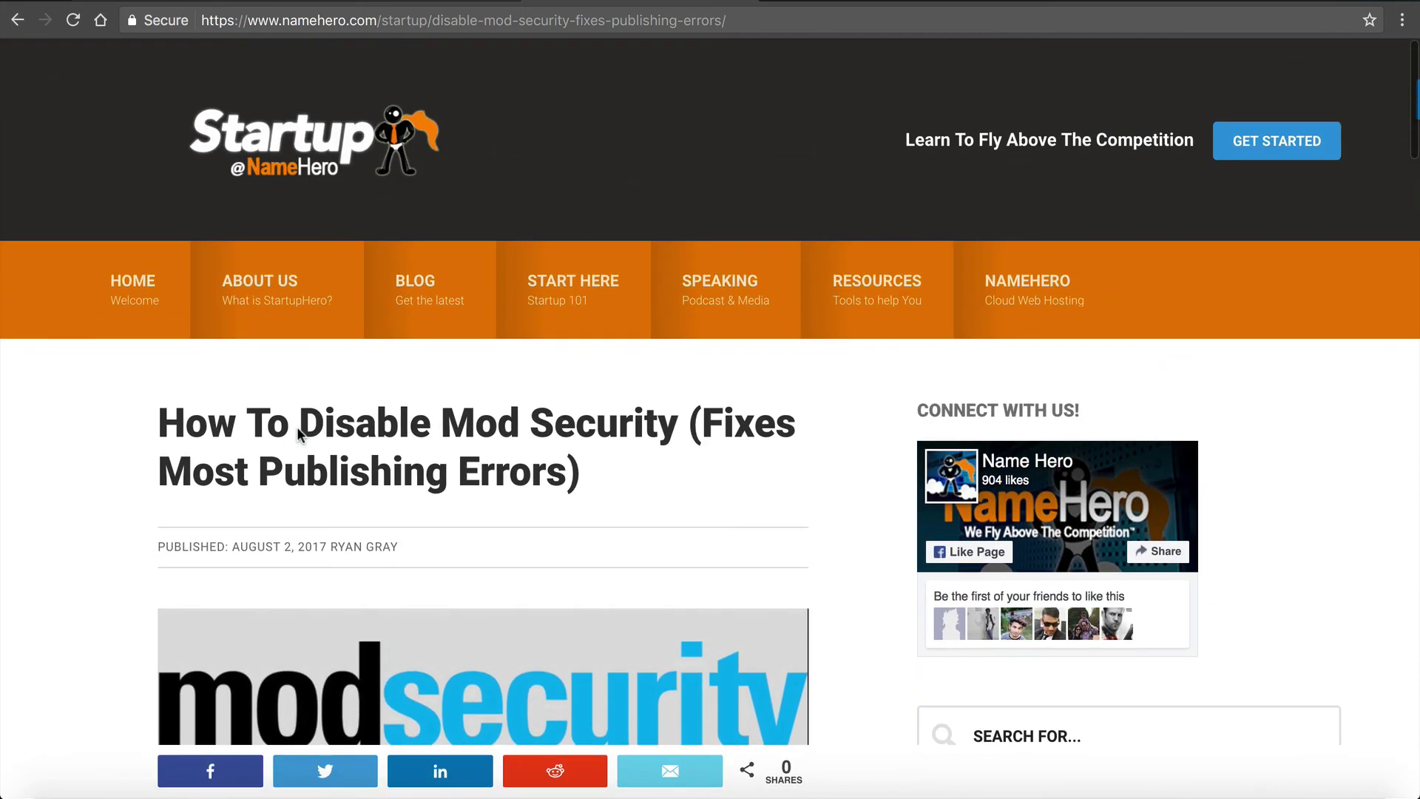